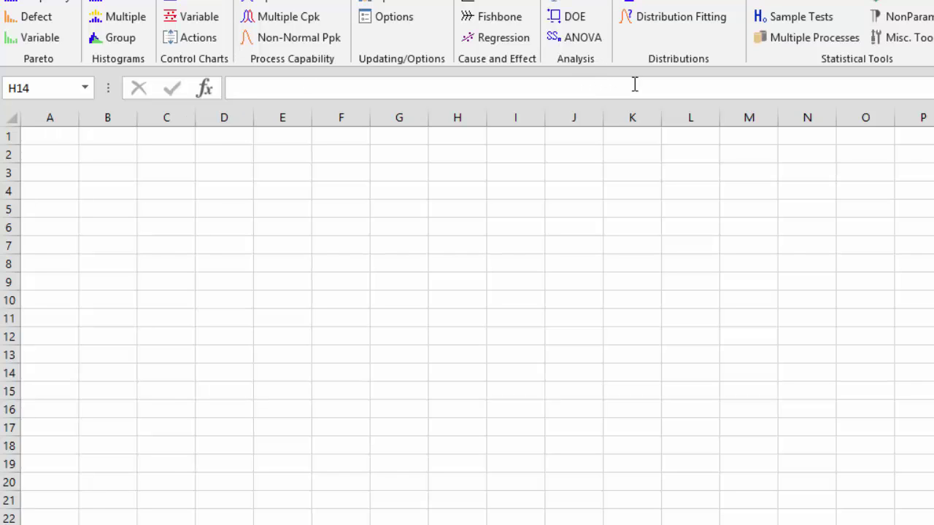
Set up a crossed Gage R&R template titled MSA with 3 operators, 10 parts, 3 trials and 2 decimal places.
left_click(575, 4)
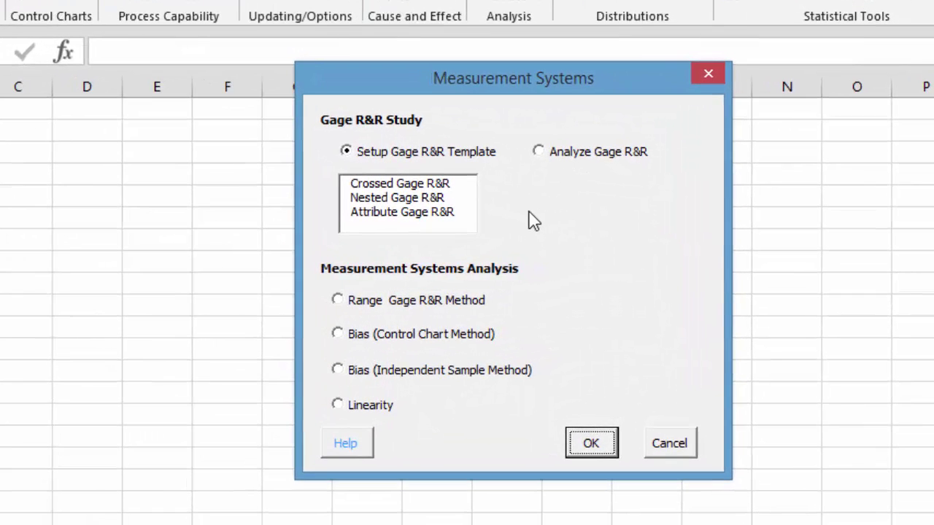
left_click(415, 183)
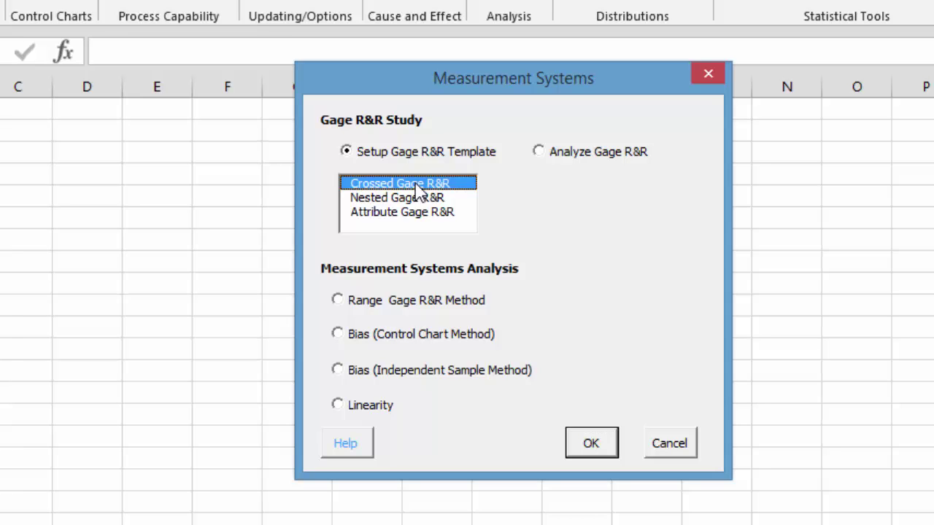
left_click(599, 448)
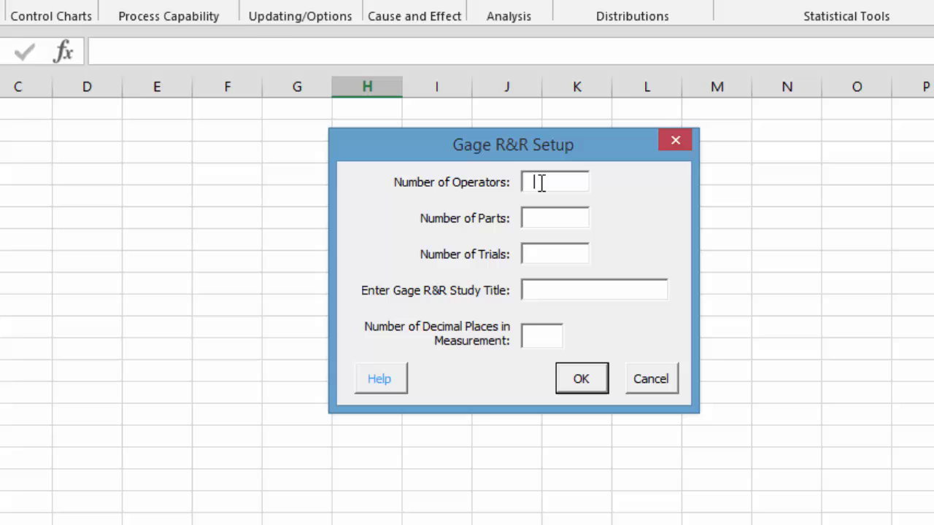
type("3")
type("10")
key("Tab")
type("3")
key("Tab")
type("MSA")
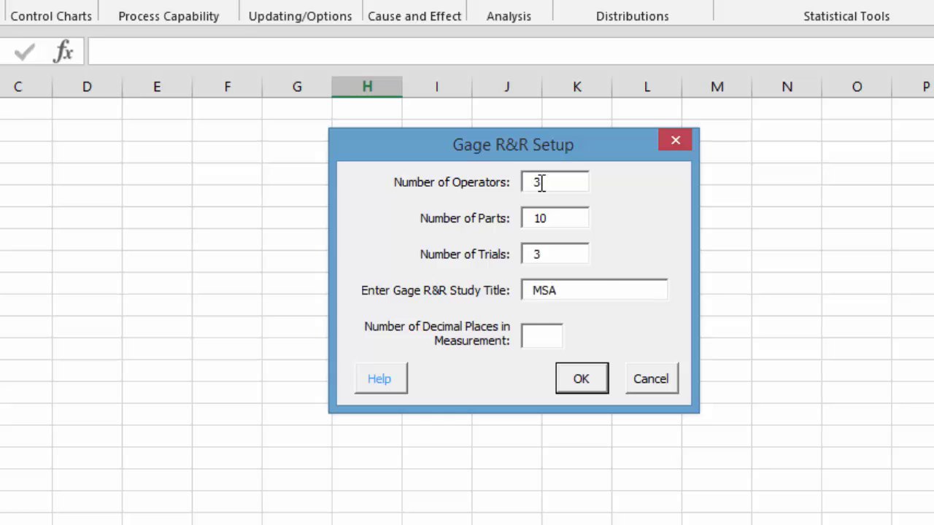
key("Tab")
type("2")
left_click(591, 386)
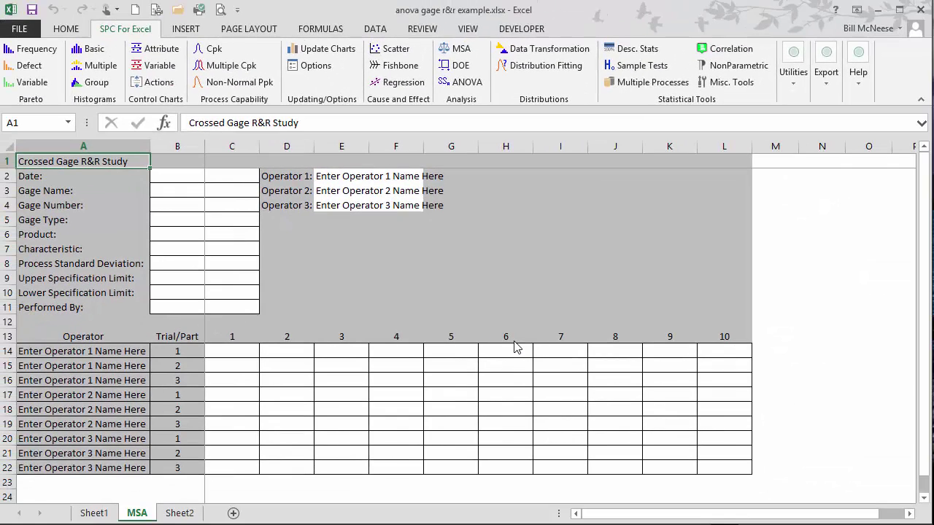
Name the three operators A, B and C in the MSA template.
left_click(327, 183)
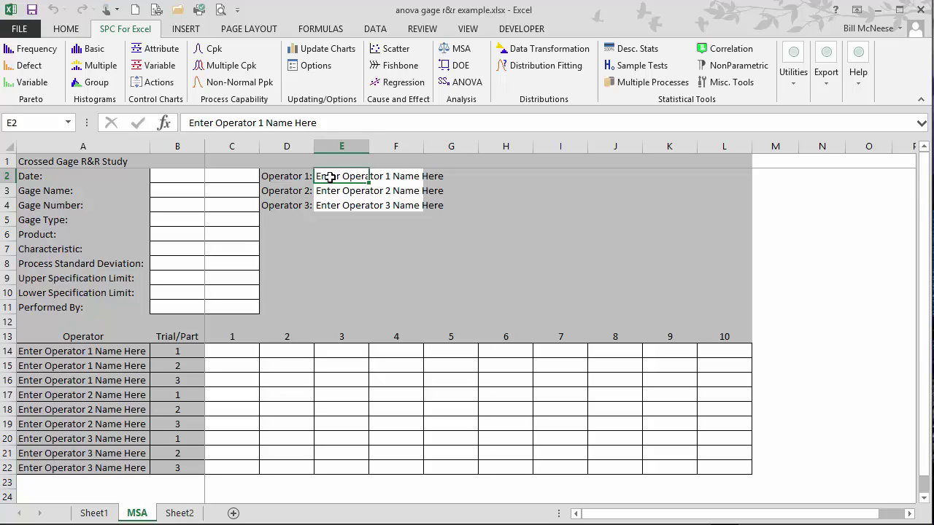
type("A")
key("Return")
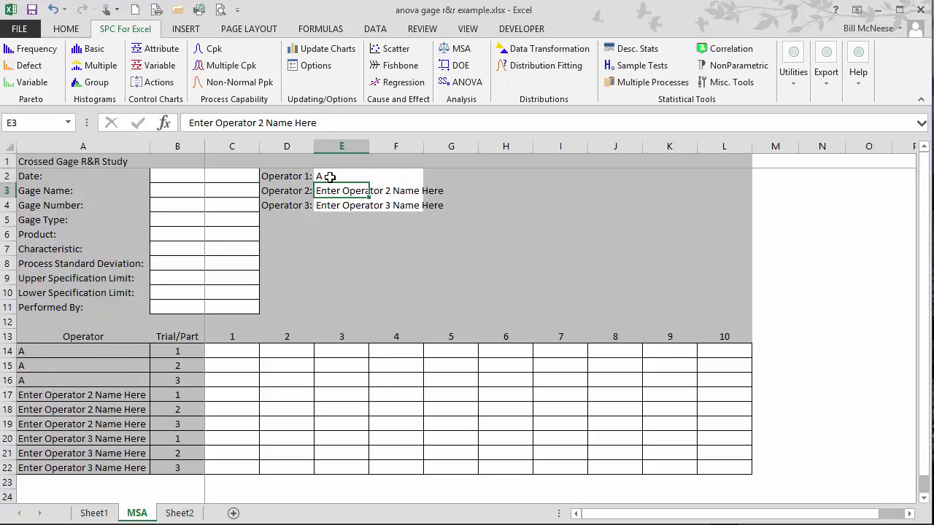
type("B")
key("Return")
type("C")
key("Return")
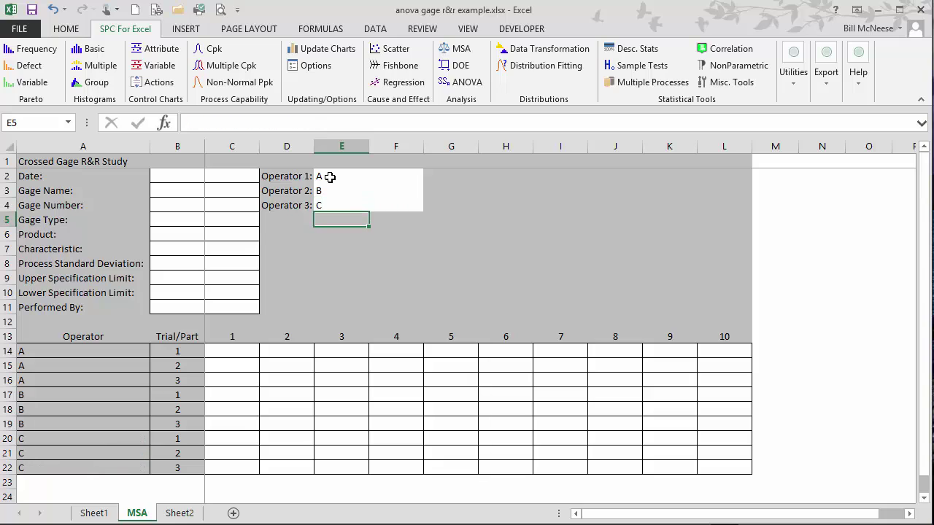
Copy the measurement data from Sheet1 into the MSA sheet's results grid, starting at cell C14.
left_click(224, 351)
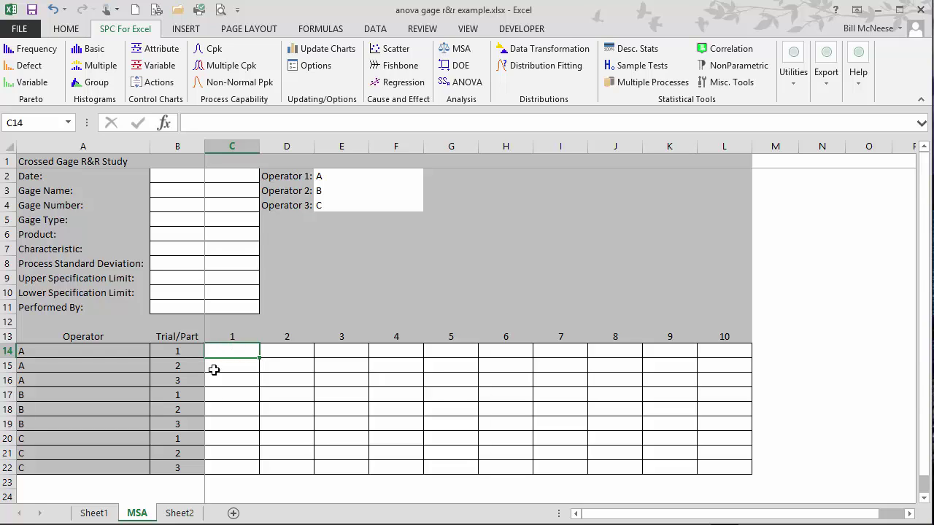
left_click(94, 515)
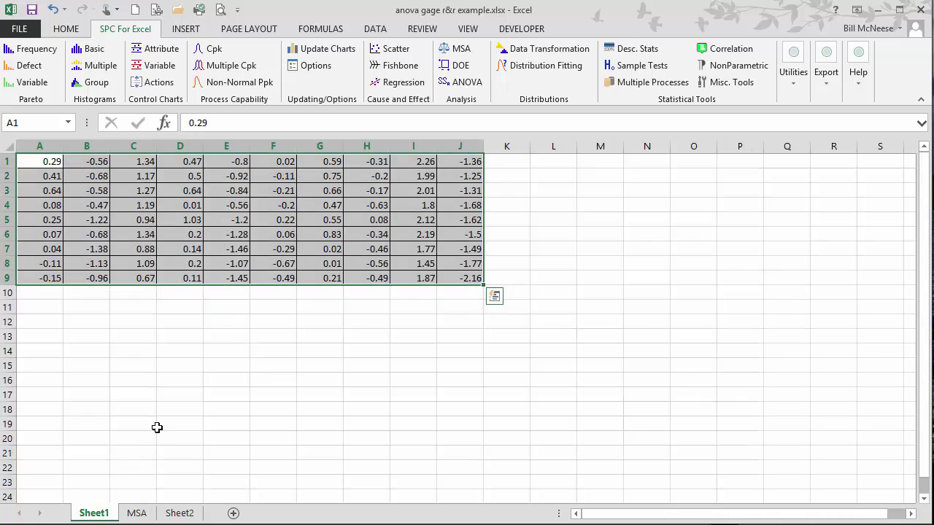
left_click(136, 513)
type("0.29\t-0.56\t1.34\t0.47\t-0.8\t0.02\t0.59\t-0.31\t2.26\t-1.36 0.41\t-0.68\t1.17\t0.5\t-0.92\t-0.11\t0.75\t-0.2\t1.99\t-1.25 0.64\t-0.58\t1.27\t0.64\t-0.84\t-0.21\t0.66\t-0.17\t2.01\t-1.31 0.08\t-0.47\t1.19\t0.01\t-0.56\t-0.2\t0.47\t-0.63\t1.8\t-1.68 0.25\t-1.22\t0.94\t1.03\t-1.2\t0.22\t0.55\t0.08\t2.12\t-1.62 0.07\t-0.68\t1.34\t0.2\t-1.28\t0.06\t0.83\t-0.34\t2.19\t-1.5 0.04\t-1.38\t0.88\t0.14\t-1.46\t-0.29\t0.02\t-0.46\t1.77\t-1.49 -0.11\t-1.13\t1.09\t0.2\t-1.07\t-0.67\t0.01\t-0.56\t1.45\t-1.77 -0.15\t-0.96\t0.67\t0.11\t-1.45\t-0.49\t0.21\t-0.49\t1.87\t-2.16")
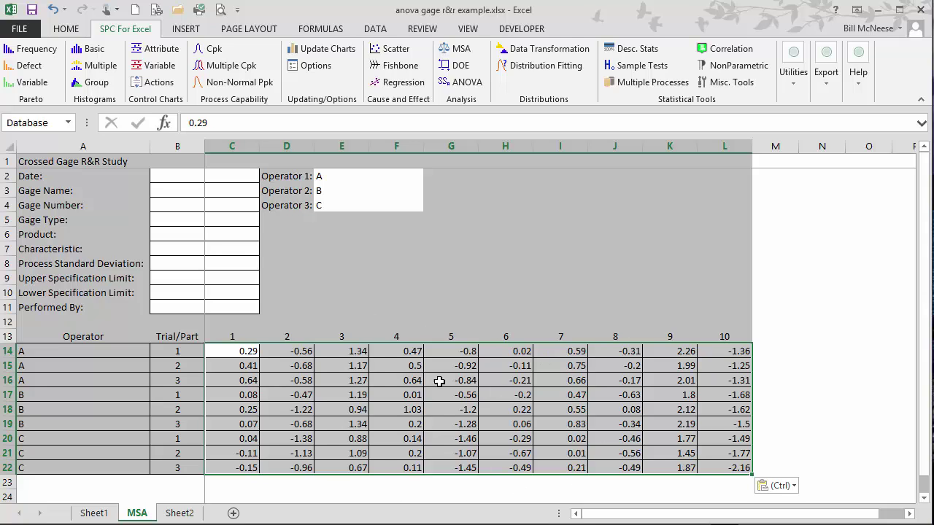
Enter a process standard deviation of 2, an upper specification limit of 3 and a lower specification limit of -3.
left_click(177, 266)
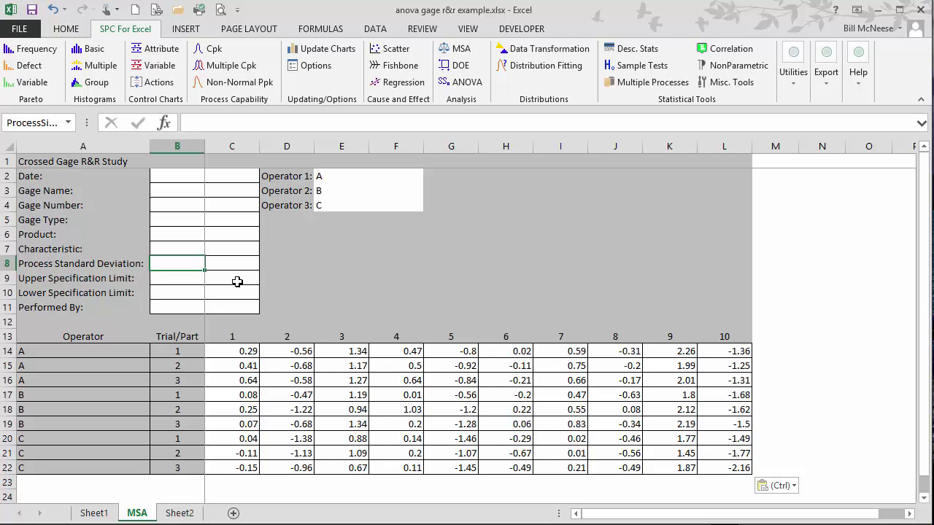
type("2")
key("Return")
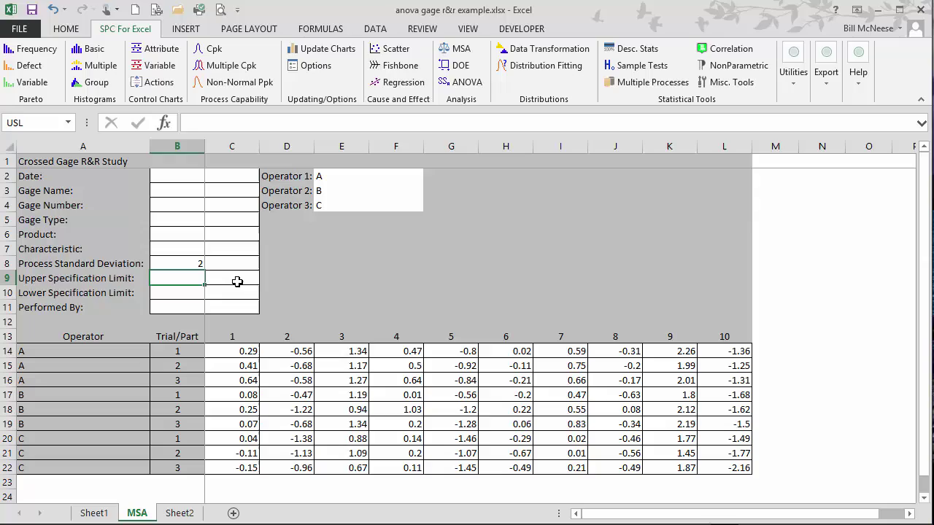
type("3")
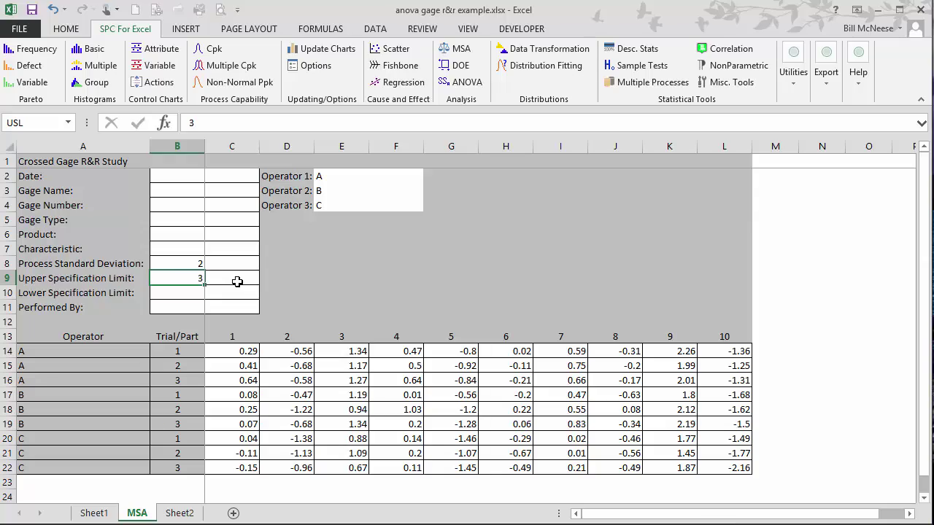
key("Return")
type("-3")
key("Return")
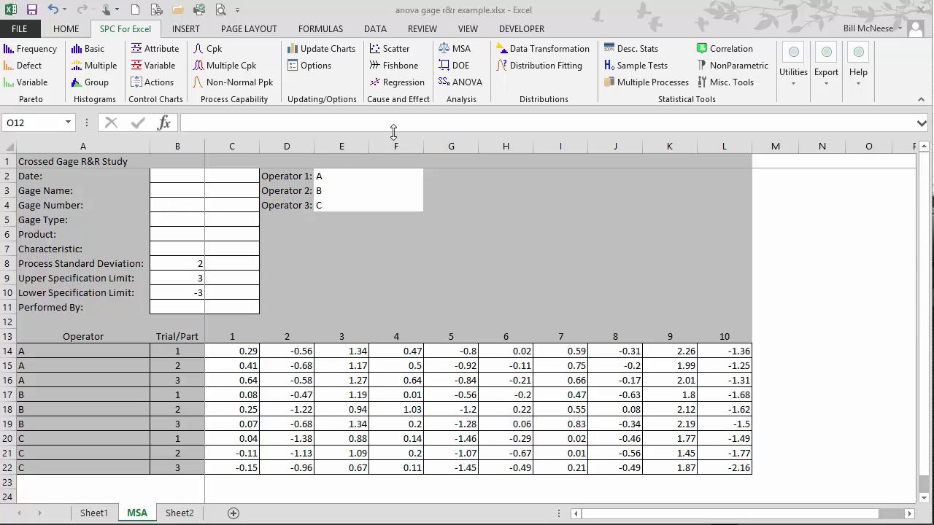
Analyze the crossed Gage R&R study by the ANOVA method with sigma multiplier 6, alpha 0.25 and no charts.
left_click(461, 49)
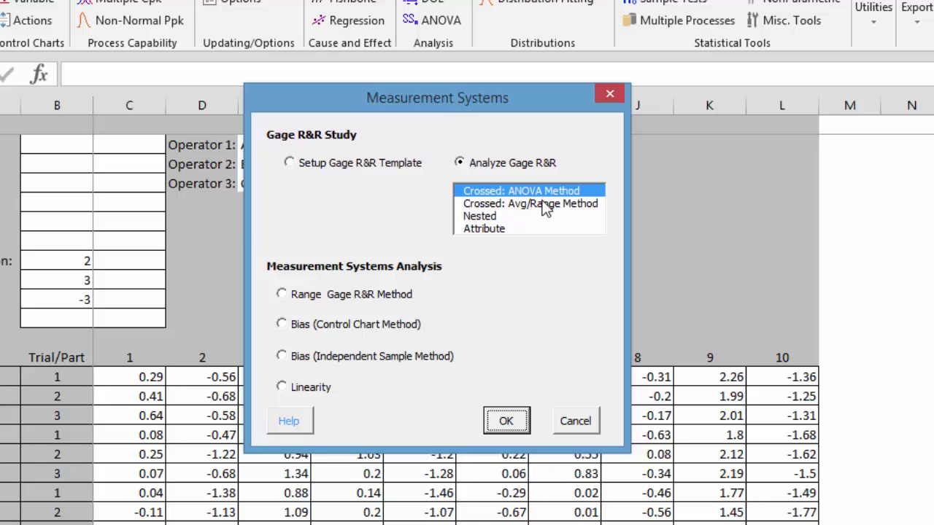
left_click(505, 424)
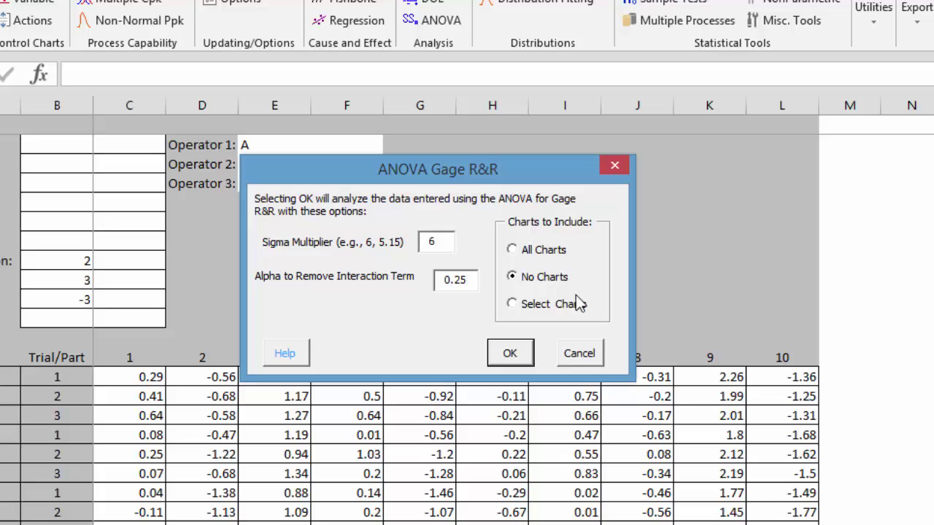
left_click(508, 358)
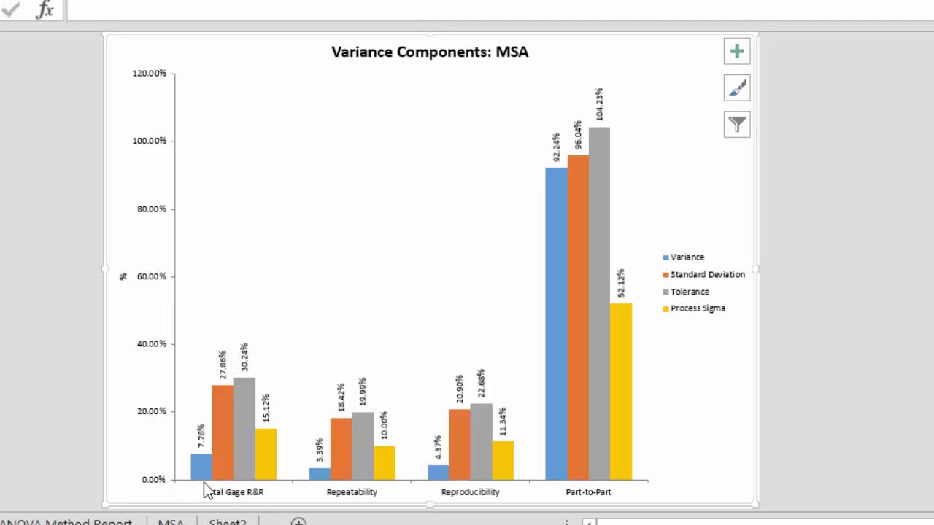
Examine the variance components chart, then the ANOVA Method Report's header, ANOVA table with interaction and alpha for removing the interaction term.
mouse_move(202, 471)
mouse_move(572, 452)
left_click(108, 521)
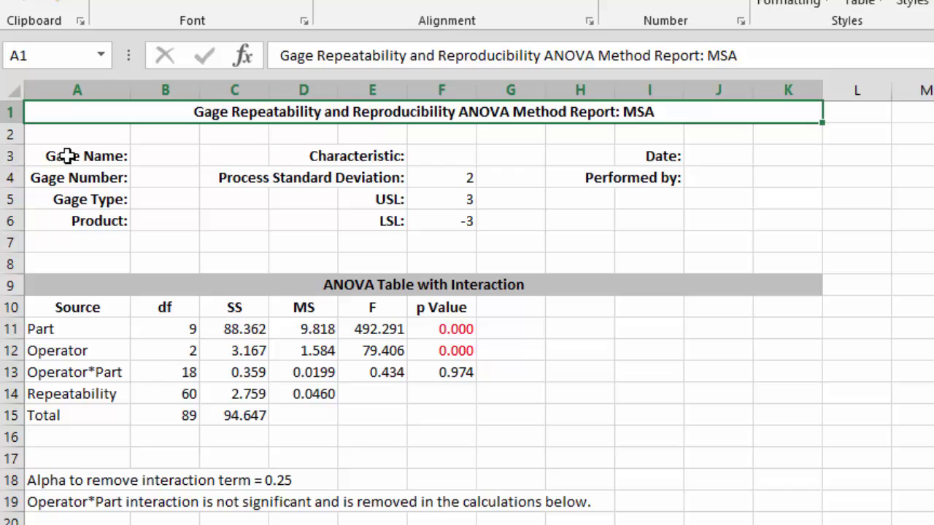
mouse_move(73, 154)
left_mouse_down()
mouse_move(114, 145)
mouse_move(507, 153)
mouse_move(737, 251)
mouse_move(732, 223)
left_mouse_up()
left_click(825, 208)
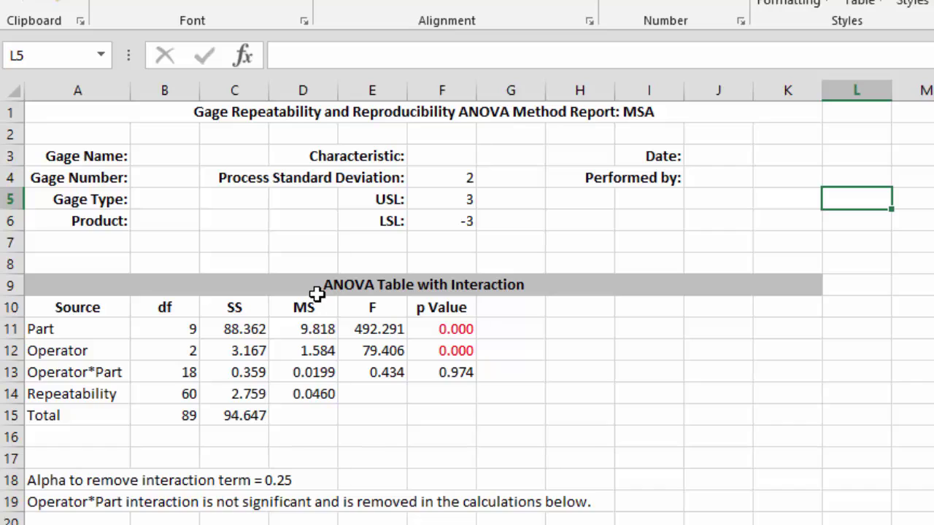
left_click(442, 331)
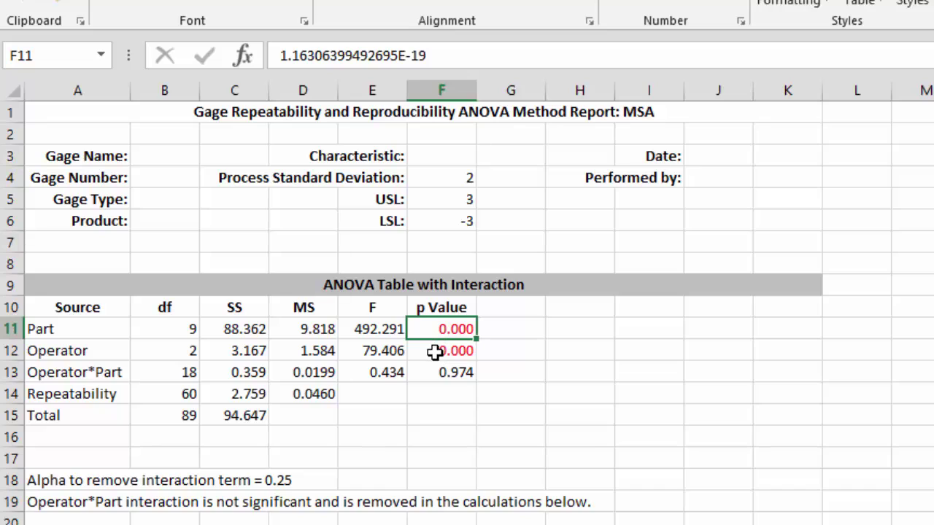
left_click(435, 352)
left_click(67, 372)
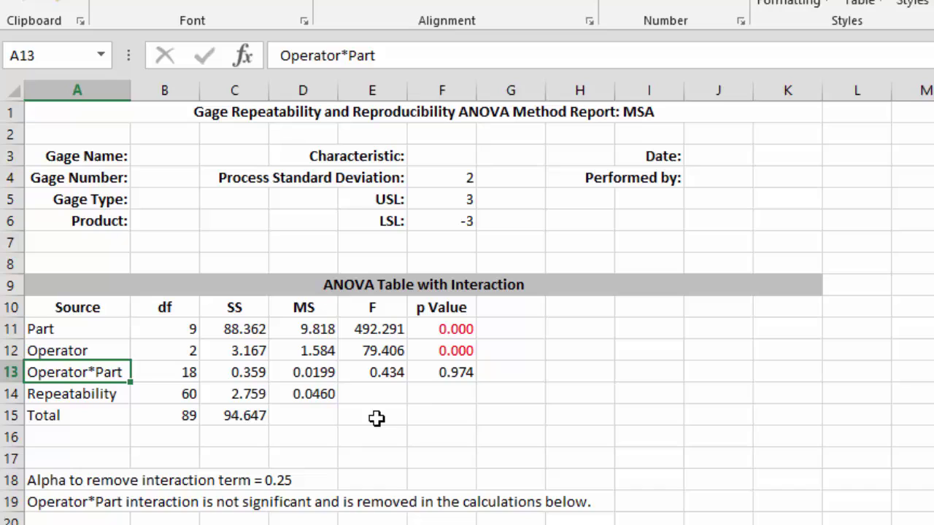
left_click(443, 373)
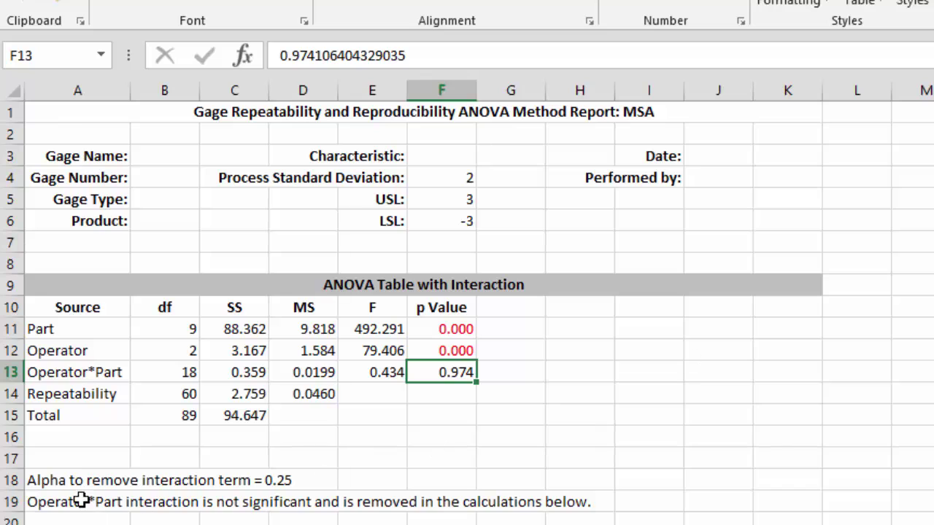
left_click(67, 481)
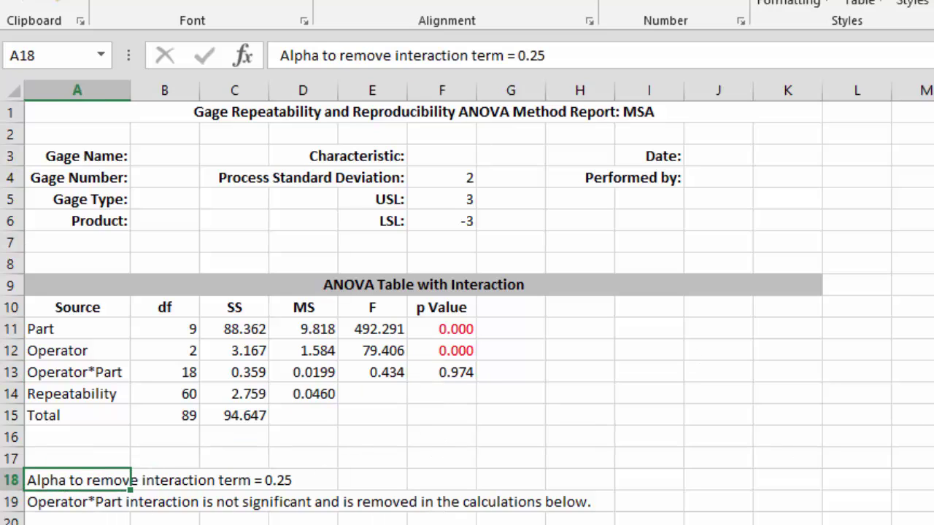
Examine the ANOVA table without interaction, both % contribution tables and the number of distinct categories in the report.
scroll(466, 312, "down", 6)
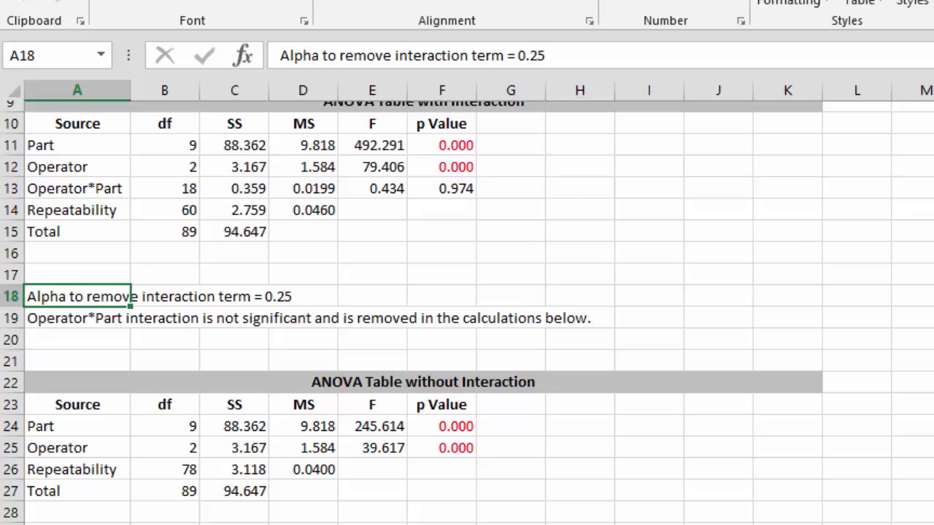
scroll(649, 287, "down", 1)
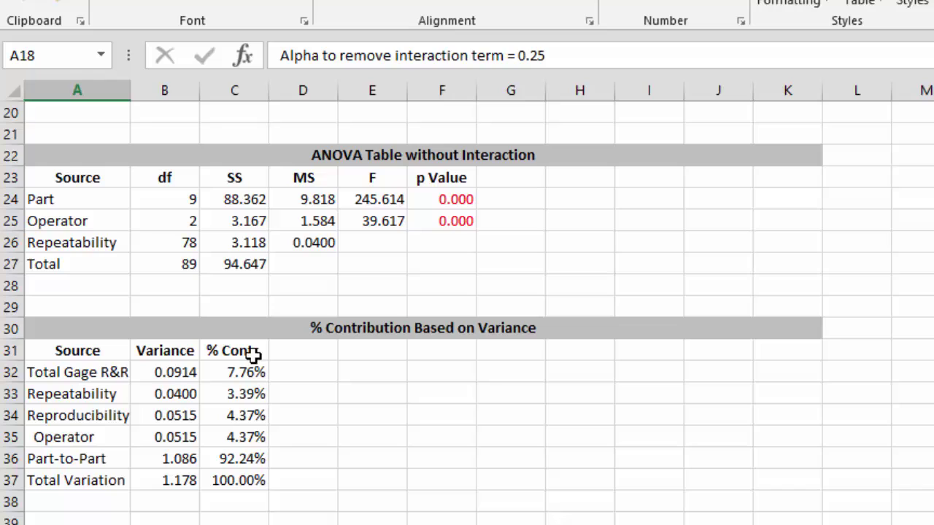
left_click(162, 375)
left_click(164, 394)
left_click(175, 415)
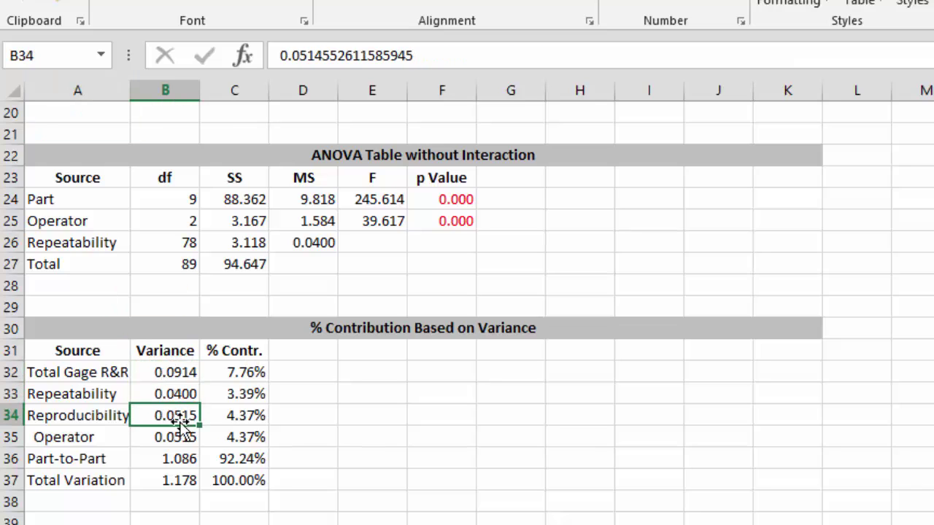
left_click(239, 370)
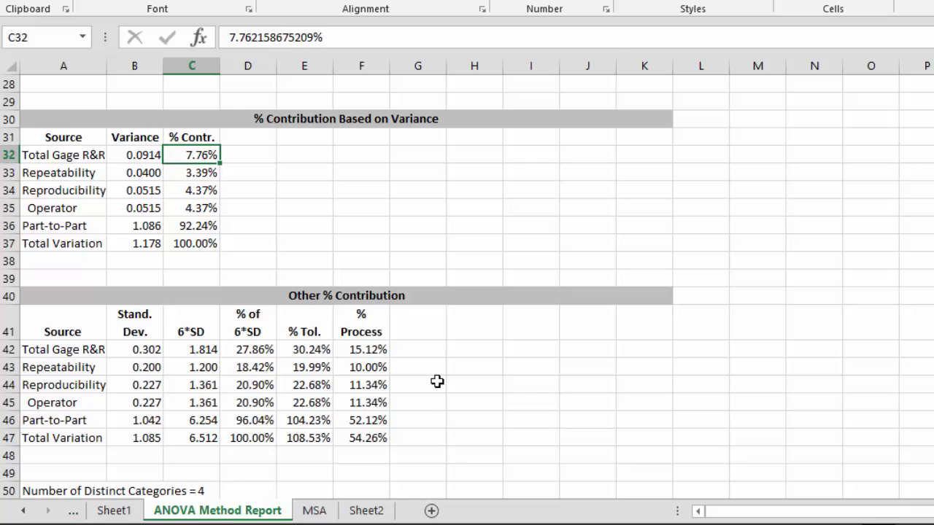
left_click(69, 475)
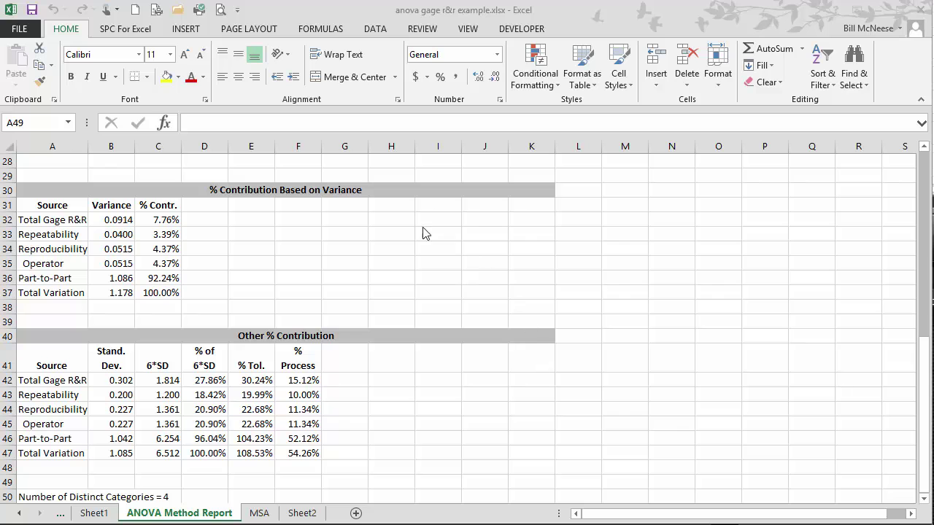
Start a new crossed ANOVA Gage R&R analysis and agree to reuse the worksheets of the previous study.
left_click(126, 29)
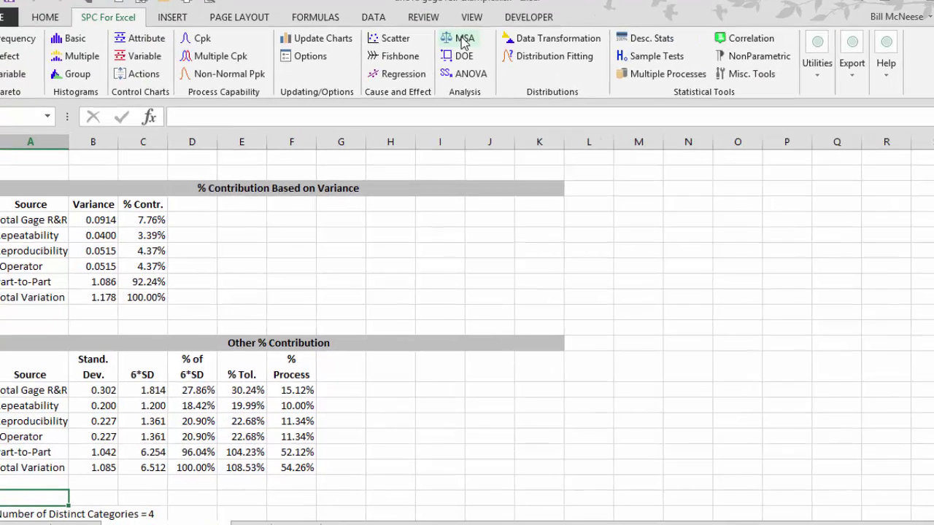
left_click(458, 48)
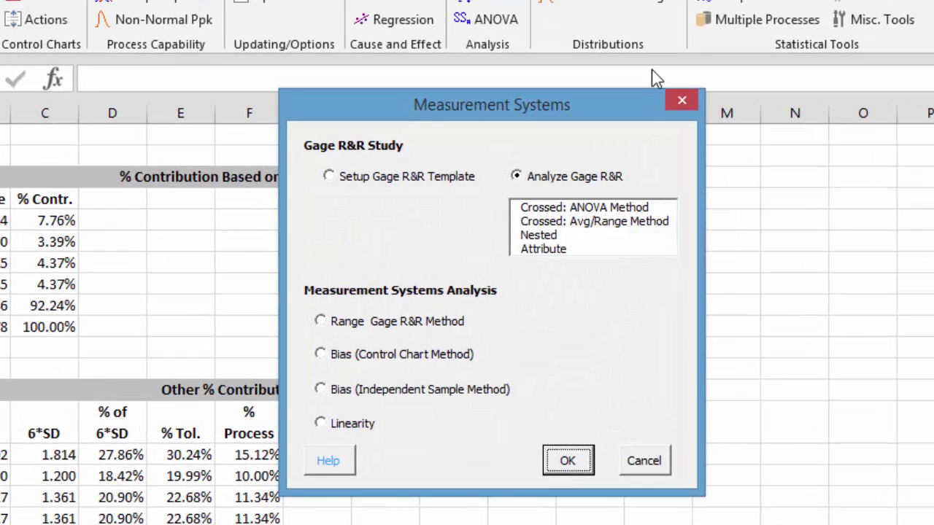
left_click(556, 212)
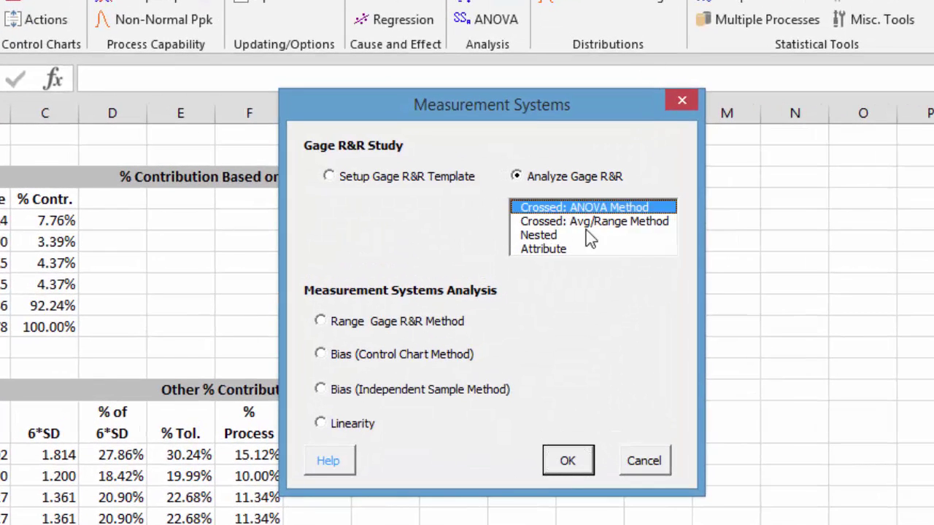
left_click(568, 462)
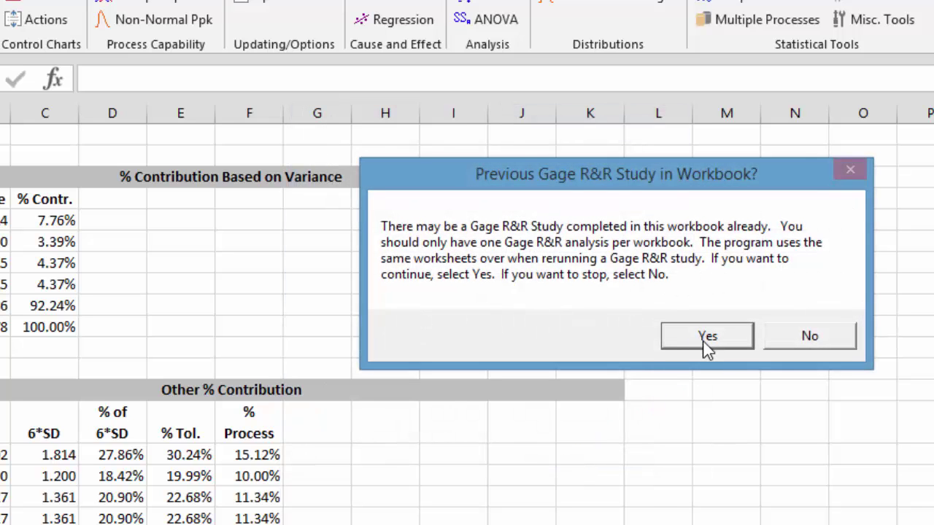
left_click(706, 343)
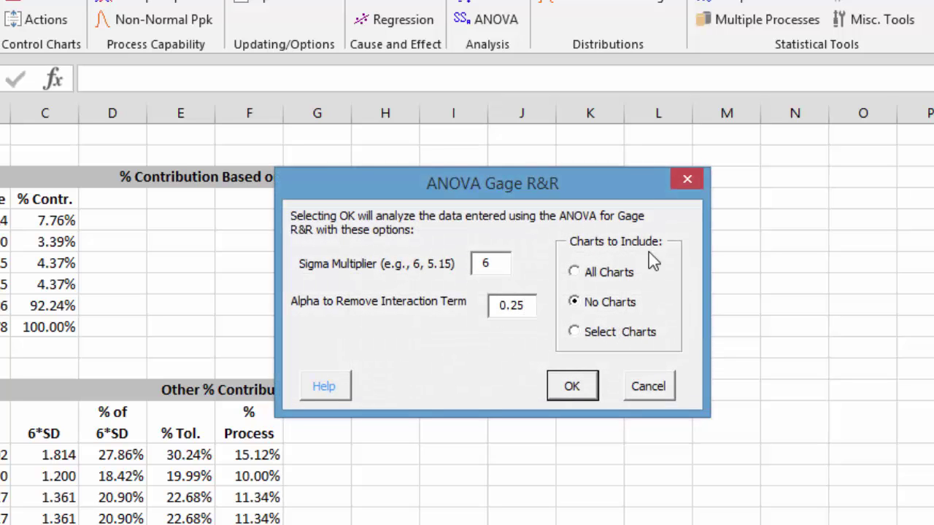
Run the analysis with only the Operator Bias & Consistency Charts included and display the Bias Consistency sheet.
left_click(574, 332)
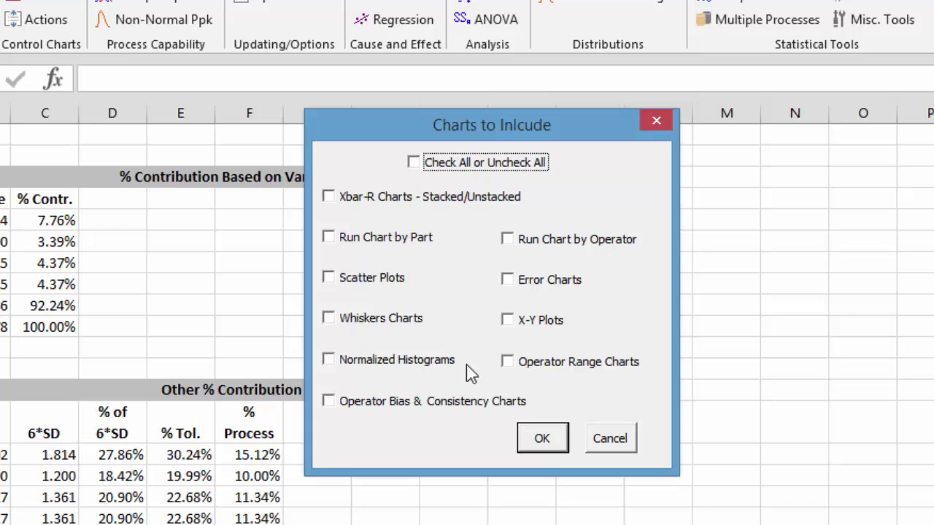
left_click(432, 403)
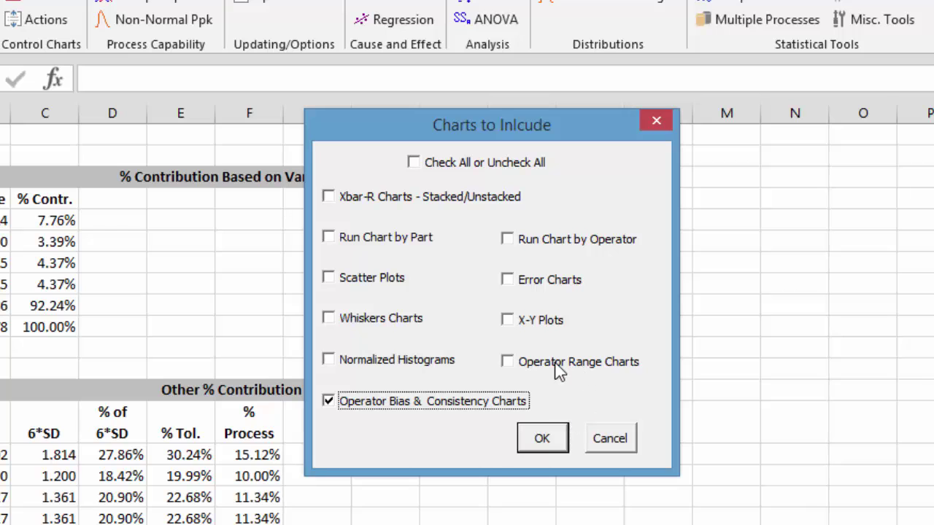
left_click(543, 438)
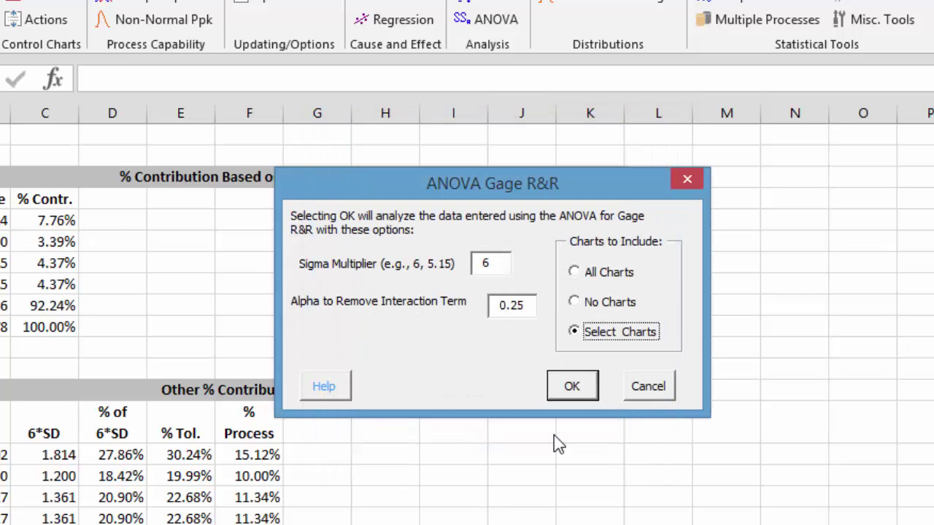
left_click(571, 390)
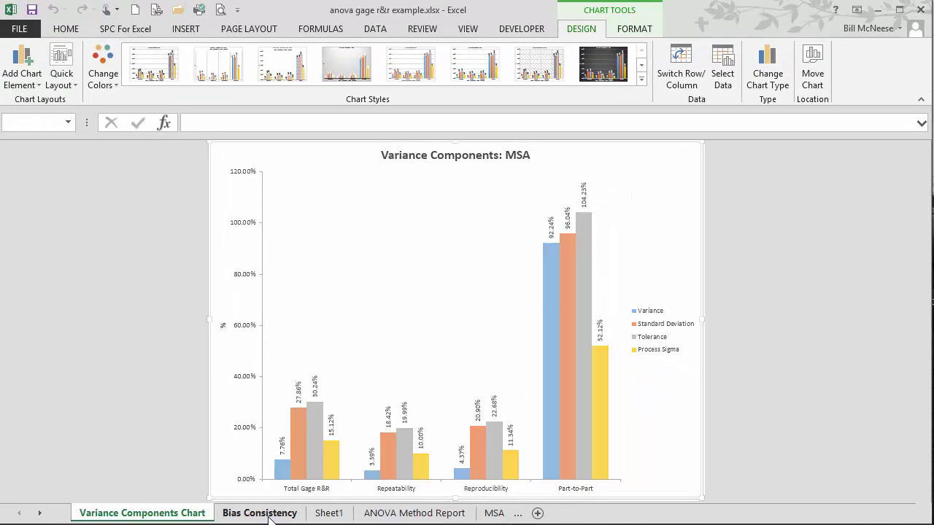
left_click(291, 513)
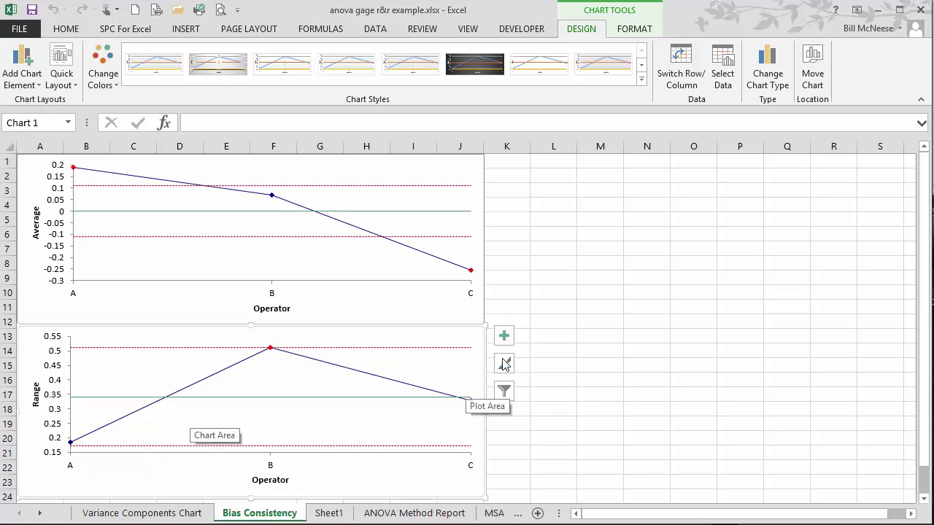
left_click(543, 250)
left_click(125, 29)
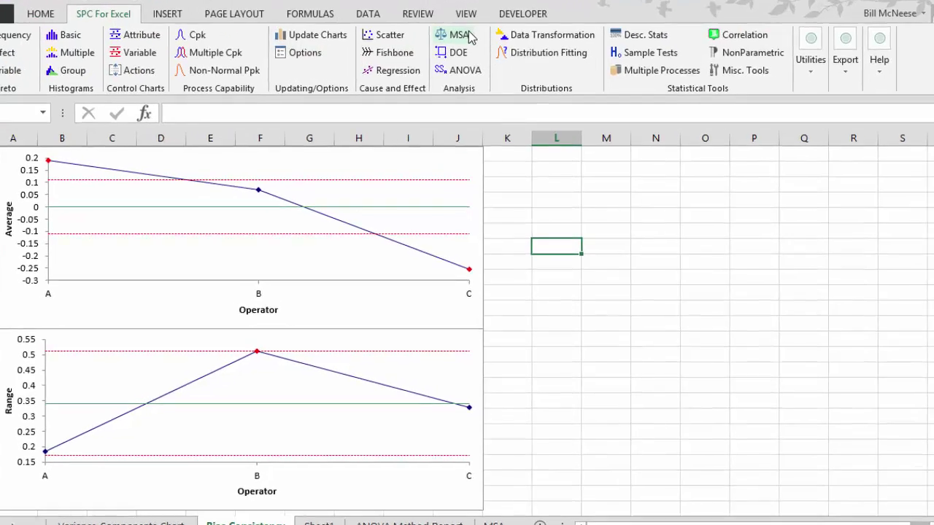
left_click(467, 36)
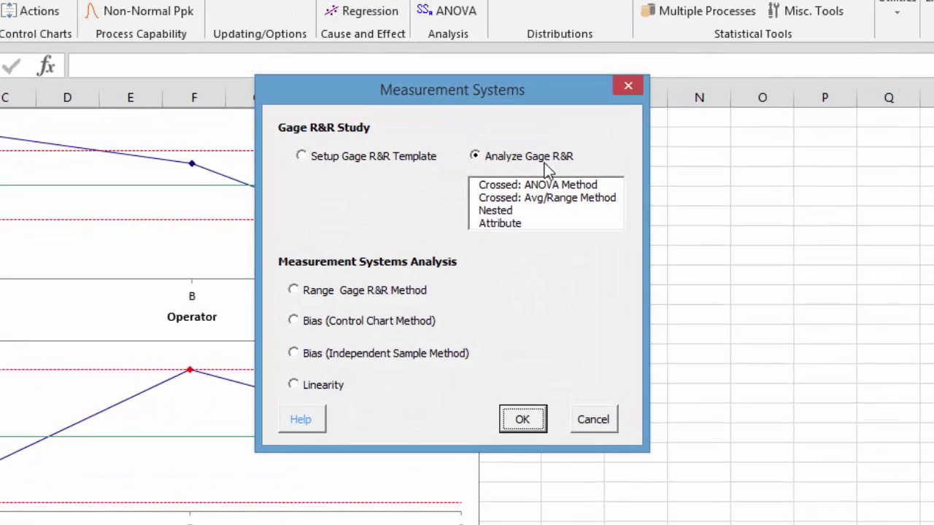
left_click(533, 216)
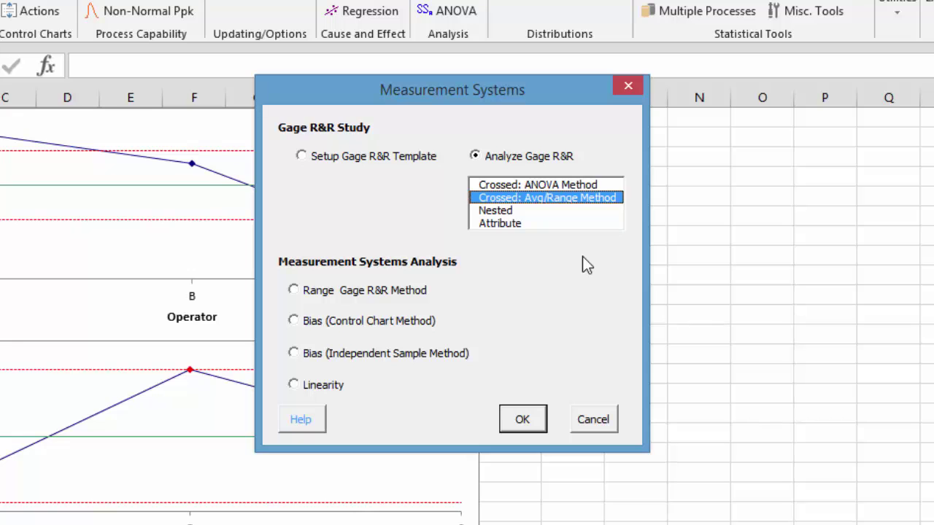
left_click(595, 420)
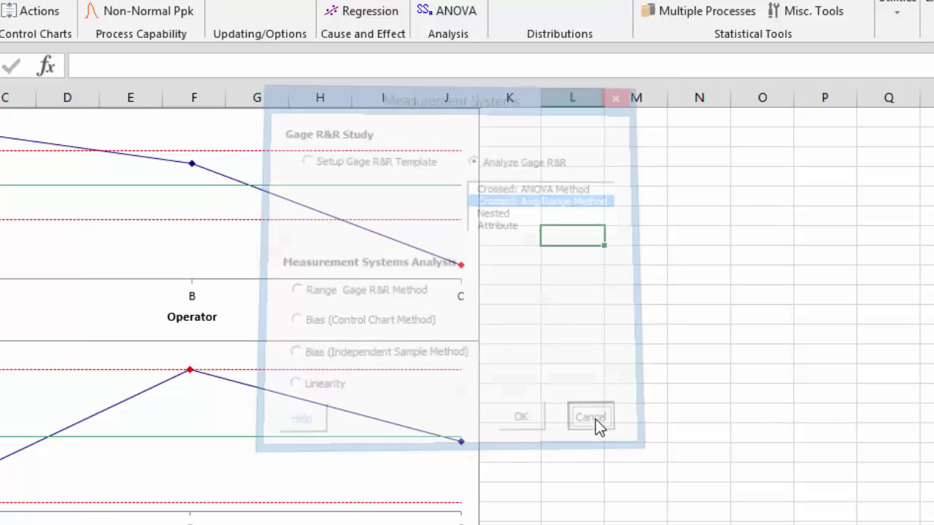